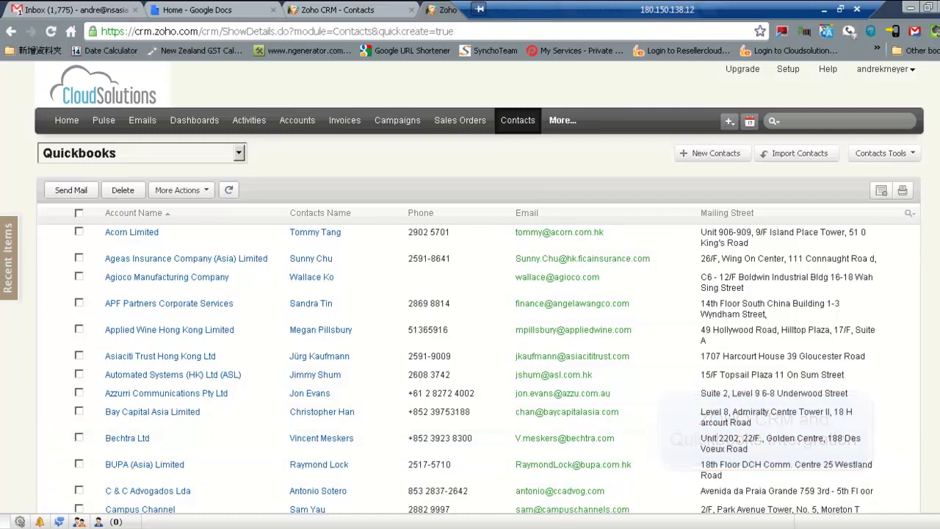
Browse the QuickBooks customers C & C Advogados Lda, Automated Systems, APF Partners and Angela Wang & Co.
{"action": "left_click", "coordinate": [330, 514]}
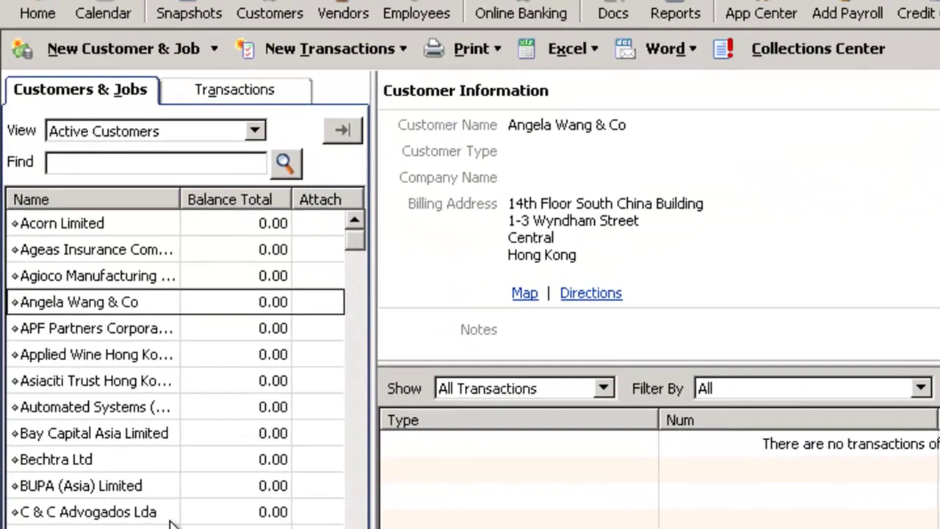
{"action": "left_click", "coordinate": [122, 382]}
{"action": "left_click", "coordinate": [163, 404]}
{"action": "left_click", "coordinate": [130, 326]}
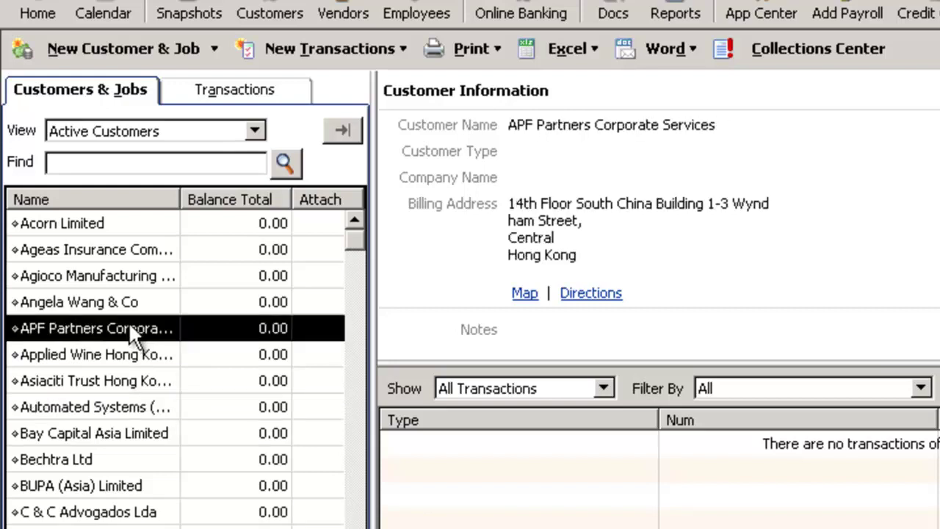
{"action": "left_click", "coordinate": [126, 311]}
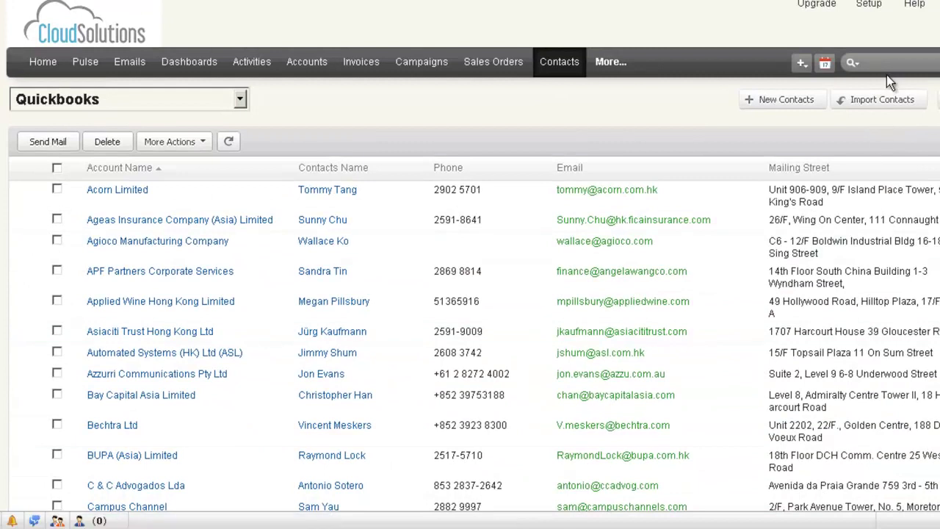
Search the CRM for 'armstrong' and open the Armstrong Hilton account.
{"action": "left_click", "coordinate": [884, 65]}
{"action": "type", "text": "ar"}
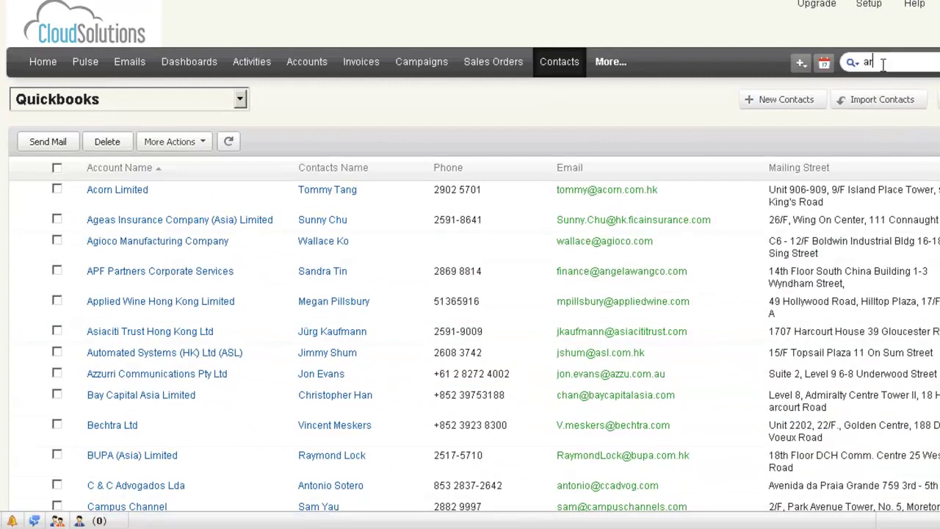
{"action": "type", "text": "mstrong"}
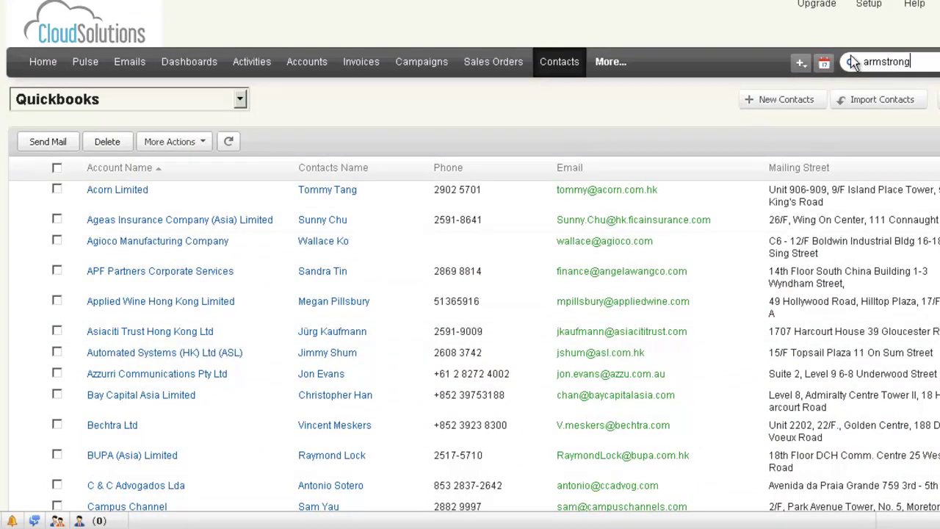
{"action": "key", "text": "Return"}
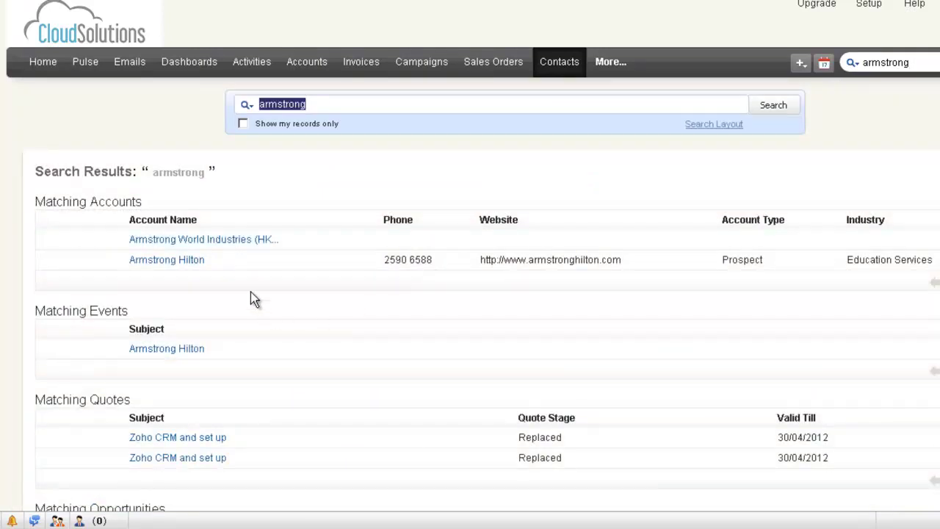
{"action": "left_click", "coordinate": [179, 262]}
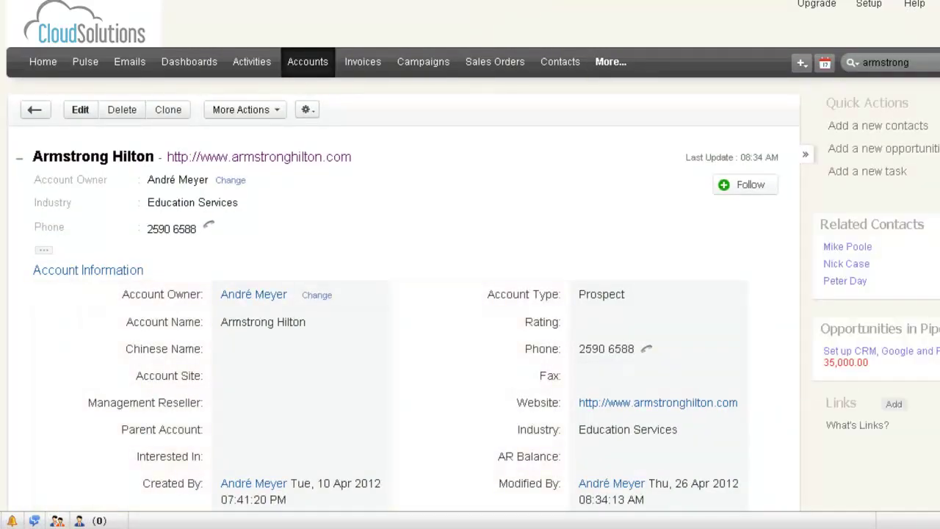
Open the Sales & Marketing Director's record from the account's Contacts list.
{"action": "scroll", "coordinate": [470, 294], "scroll_direction": "down", "scroll_amount": 2}
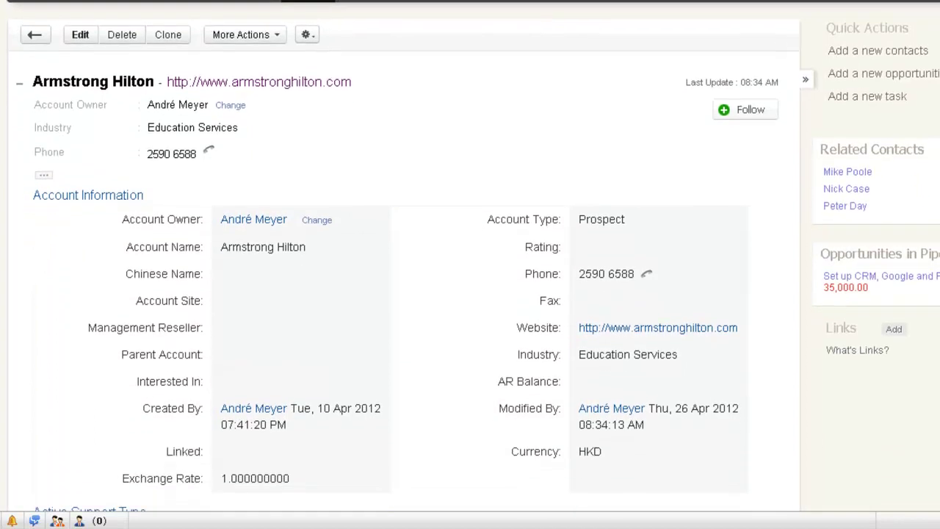
{"action": "scroll", "coordinate": [470, 293], "scroll_direction": "down", "scroll_amount": 4}
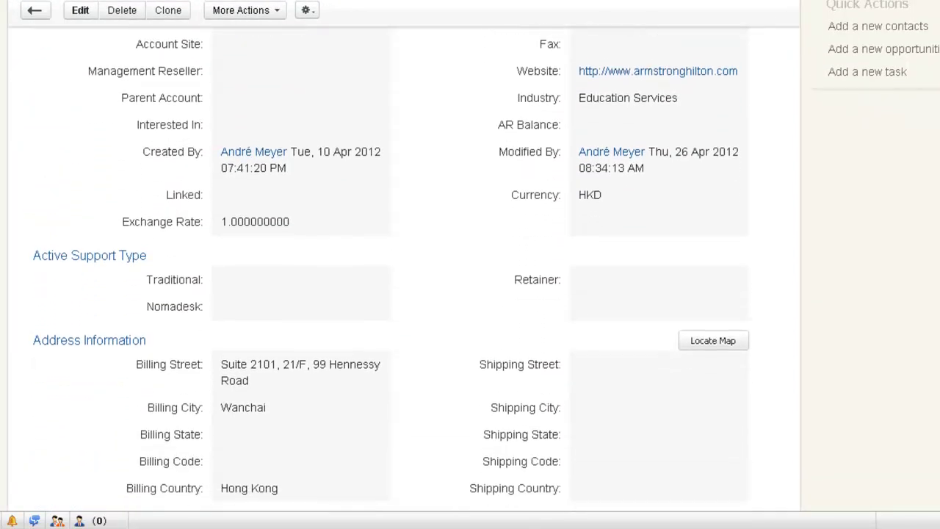
{"action": "scroll", "coordinate": [469, 293], "scroll_direction": "down", "scroll_amount": 6}
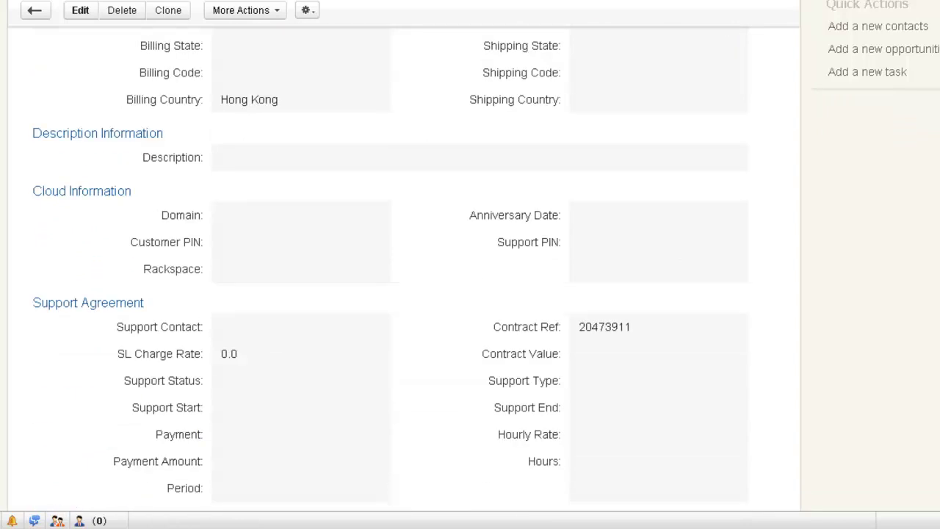
{"action": "scroll", "coordinate": [470, 294], "scroll_direction": "down", "scroll_amount": 4}
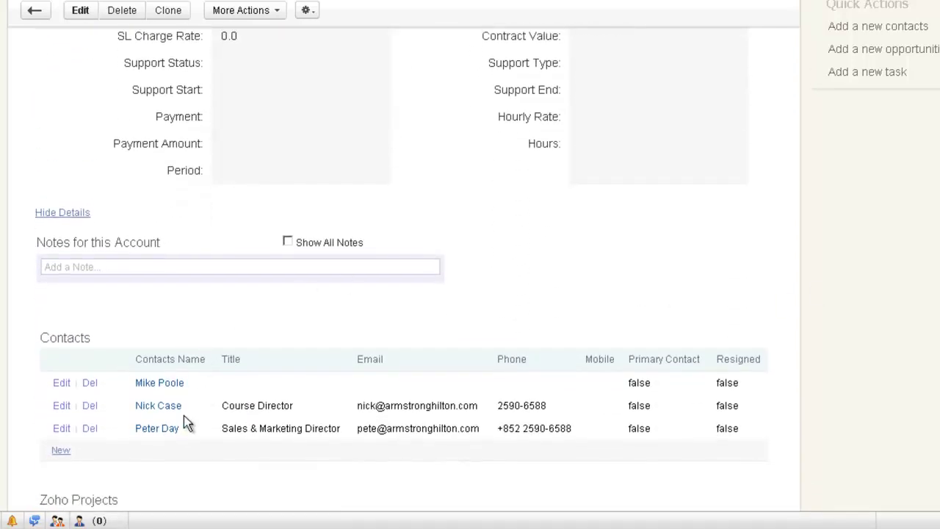
{"action": "left_click", "coordinate": [175, 429]}
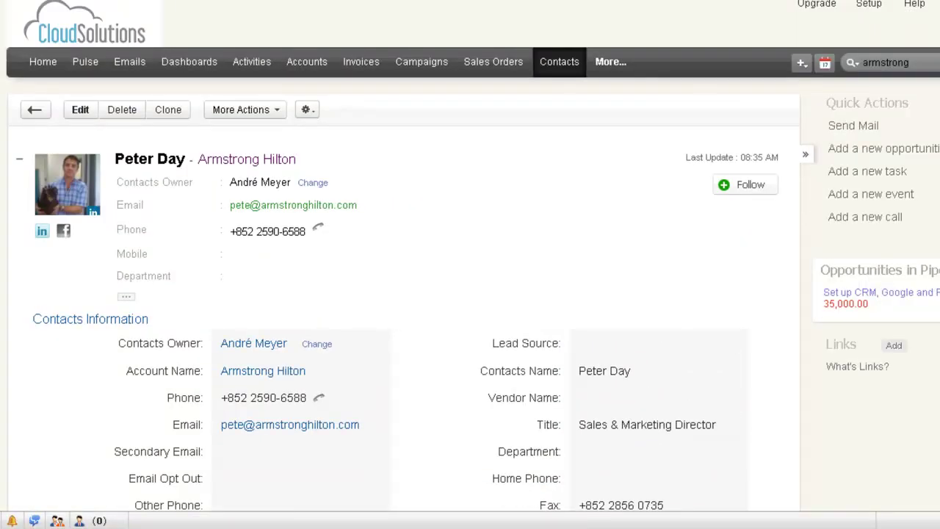
Tick Add to QuickBooks in the contact's Quickbooks Integration section and save it.
{"action": "scroll", "coordinate": [470, 294], "scroll_direction": "down", "scroll_amount": 9}
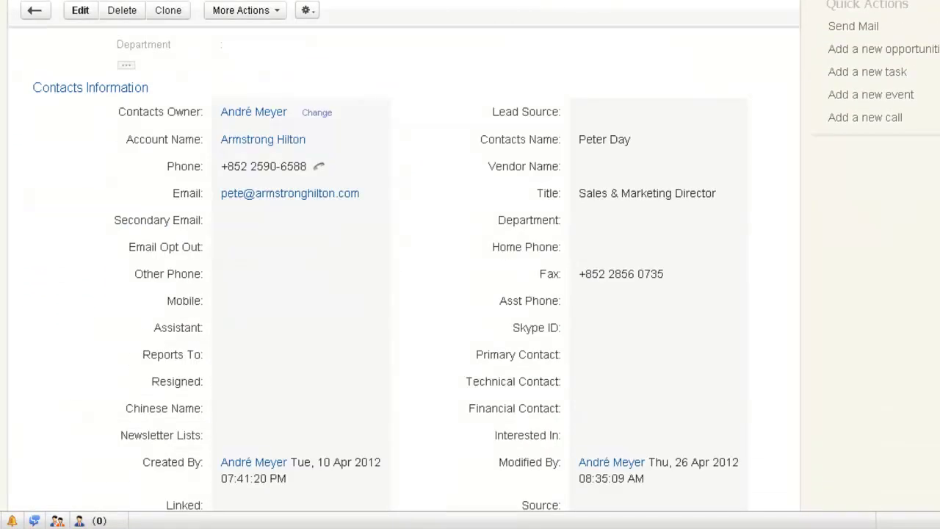
{"action": "scroll", "coordinate": [742, 192], "scroll_direction": "down", "scroll_amount": 3}
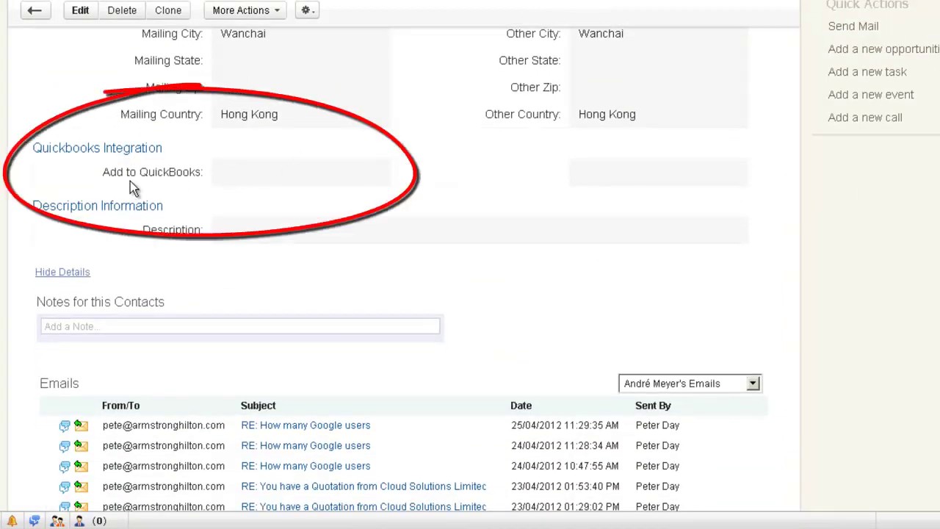
{"action": "mouse_move", "coordinate": [300, 184]}
{"action": "left_click", "coordinate": [376, 169]}
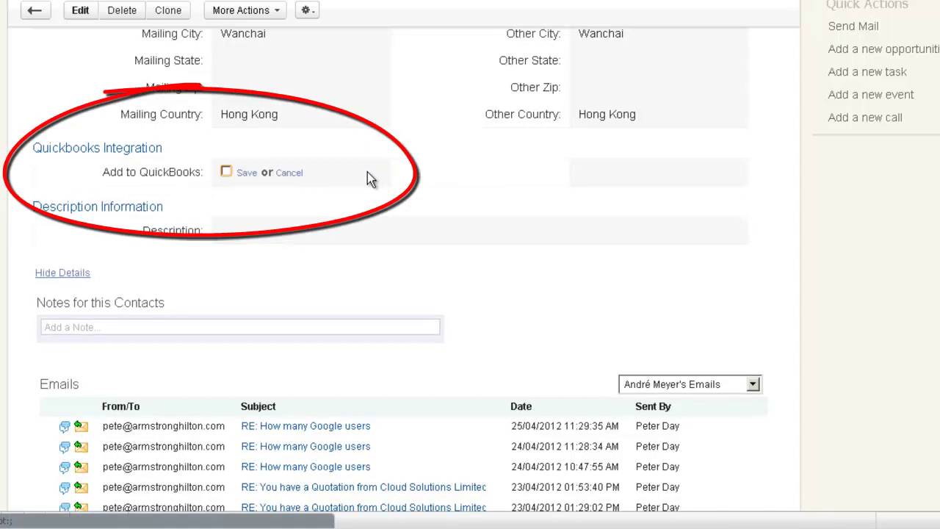
{"action": "left_click", "coordinate": [227, 173]}
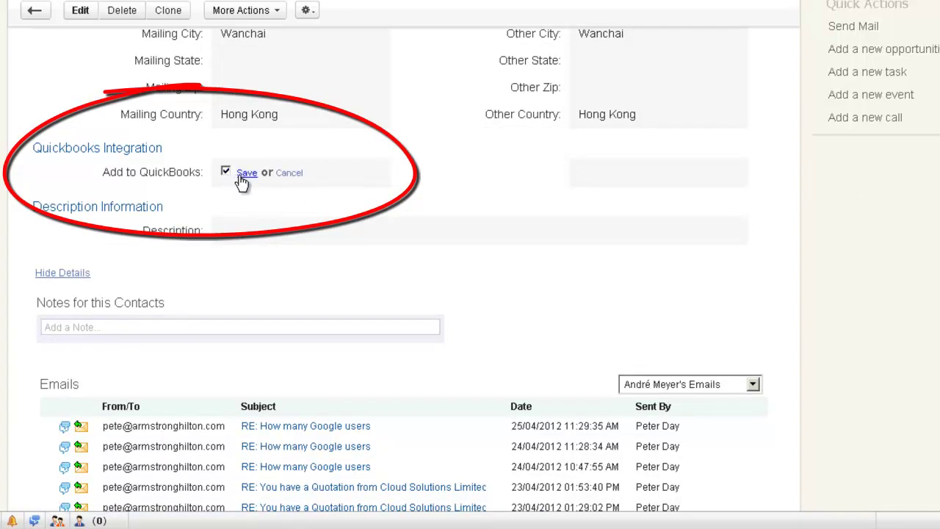
{"action": "left_click", "coordinate": [246, 174]}
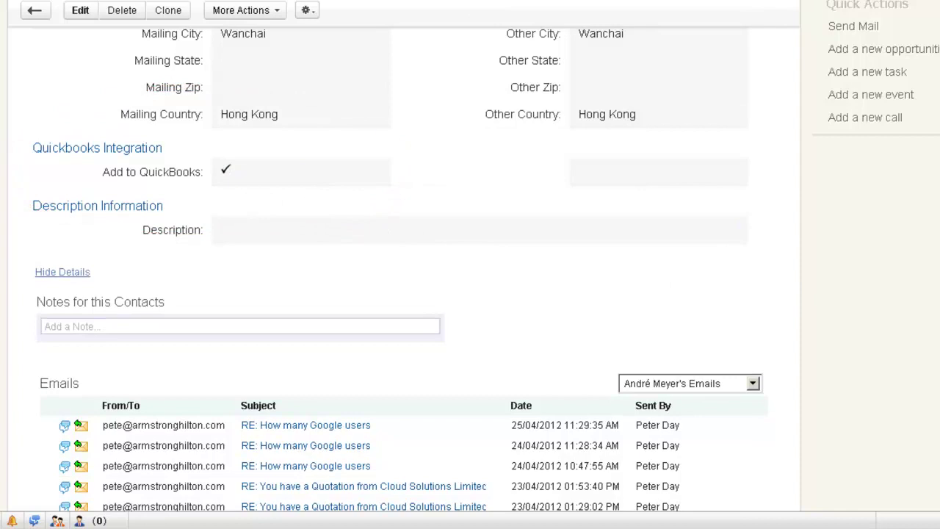
{"action": "scroll", "coordinate": [404, 272], "scroll_direction": "up", "scroll_amount": 15}
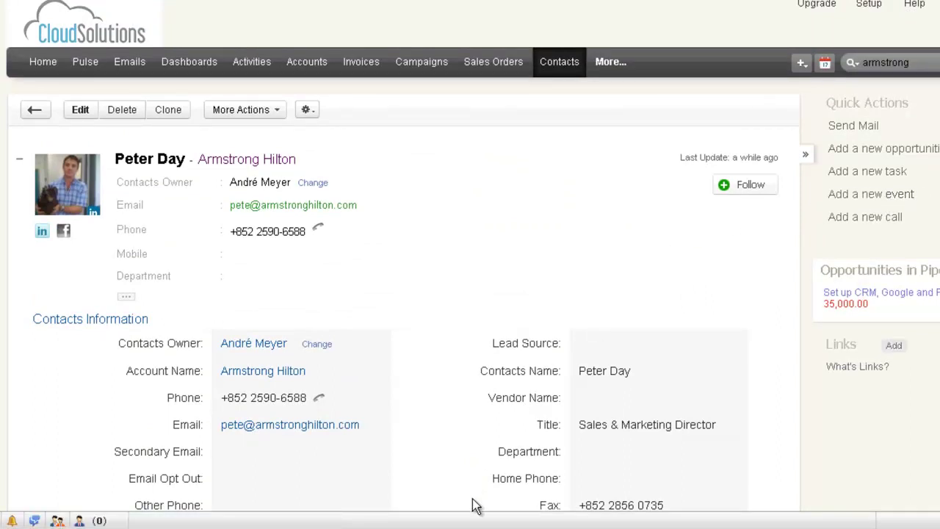
Run Update Selected for the Zoho CRM integration in QuickBooks Web Connector.
{"action": "mouse_move", "coordinate": [457, 525]}
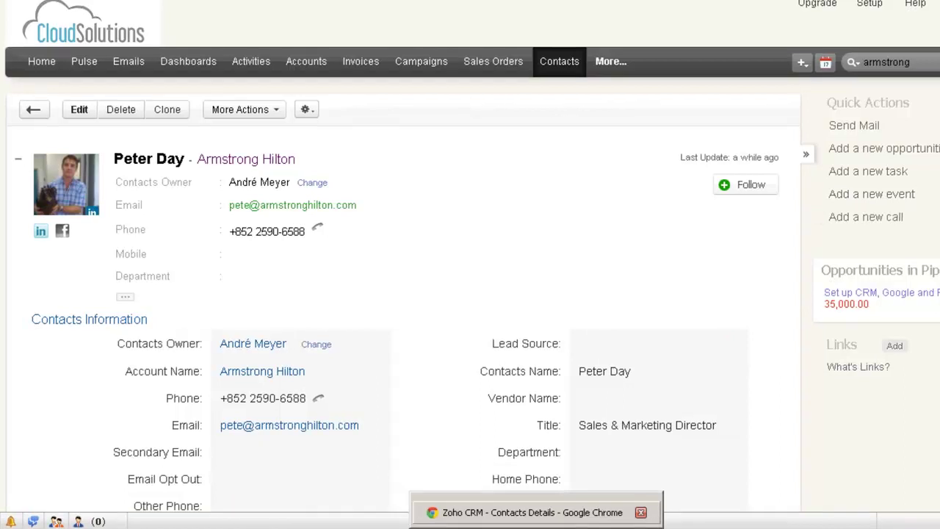
{"action": "left_click", "coordinate": [558, 525]}
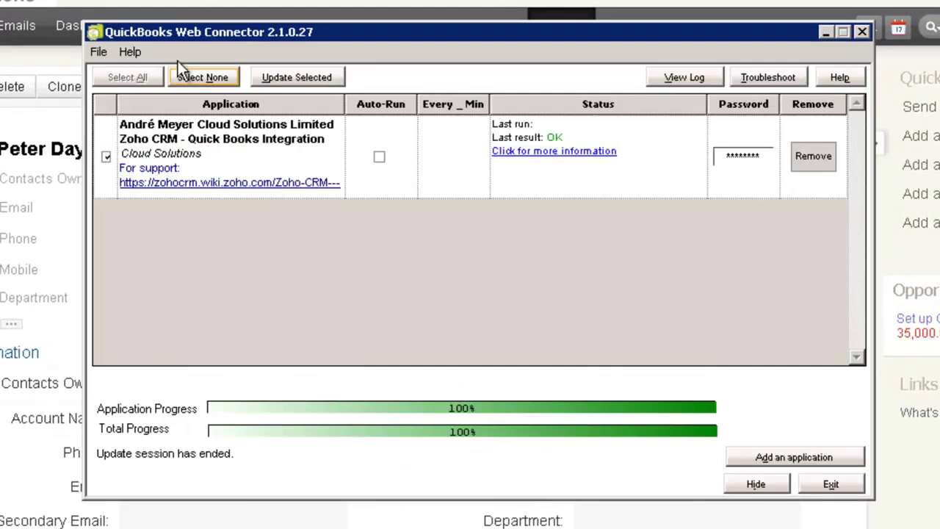
{"action": "left_click", "coordinate": [299, 77]}
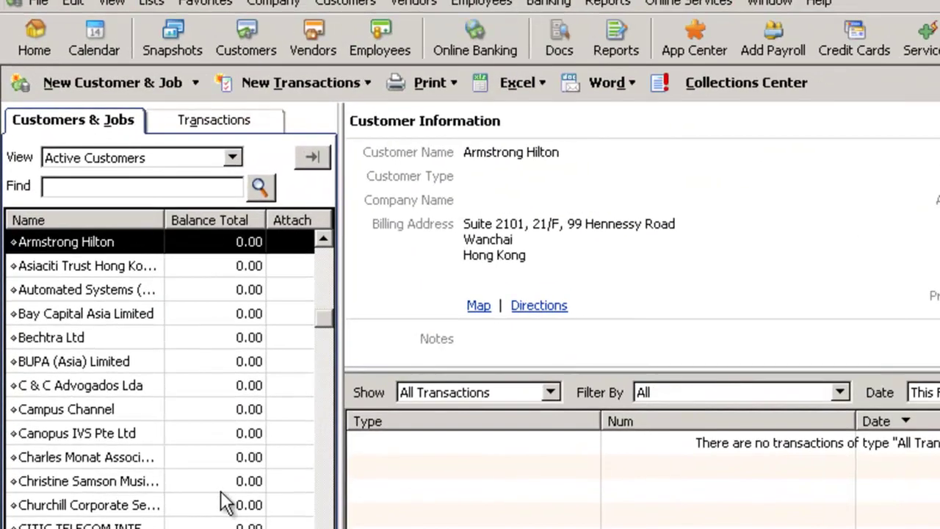
{"action": "left_click", "coordinate": [206, 480]}
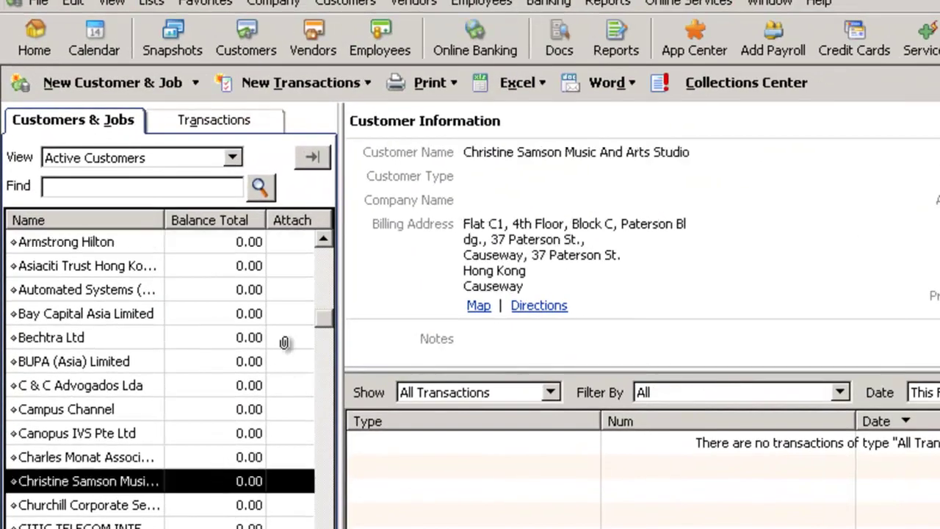
{"action": "left_click", "coordinate": [327, 239]}
{"action": "left_click", "coordinate": [328, 240]}
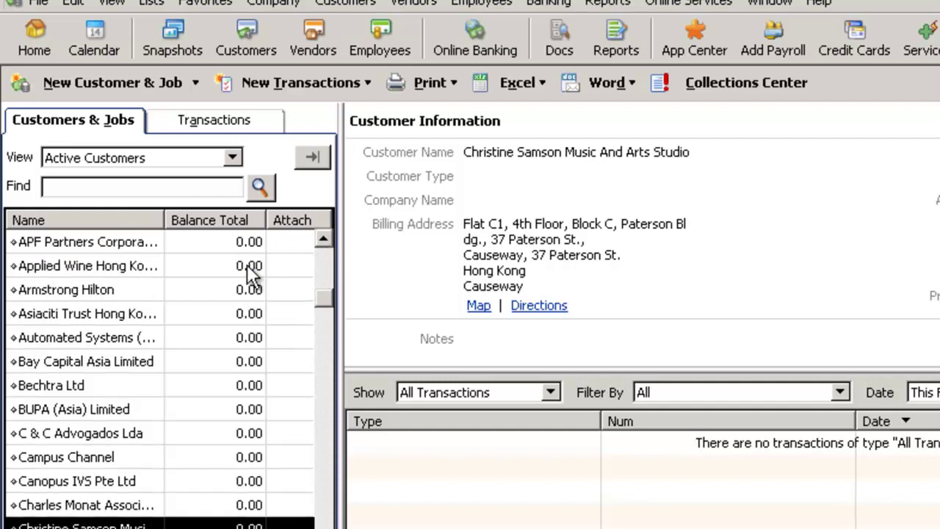
{"action": "left_click", "coordinate": [103, 297]}
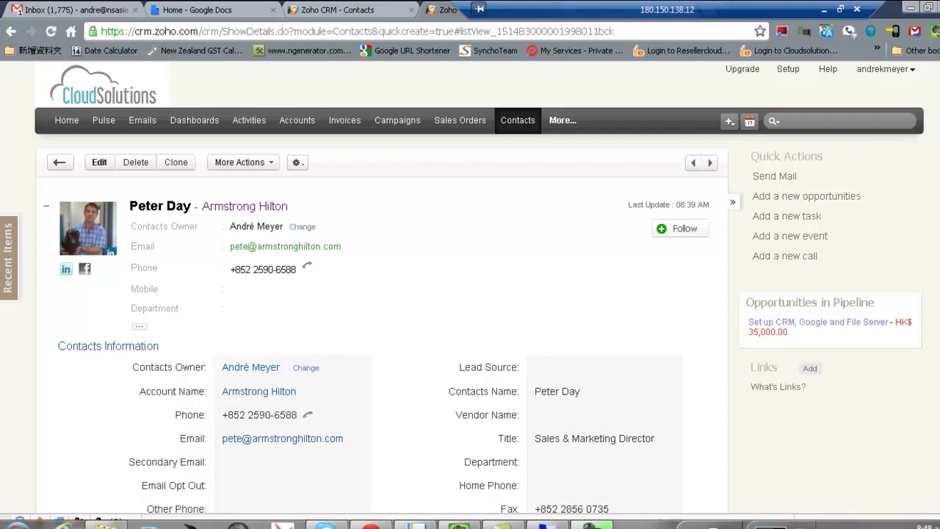
Create a new invoice from the contact's Invoices related list.
{"action": "scroll", "coordinate": [478, 286], "scroll_direction": "down", "scroll_amount": 5}
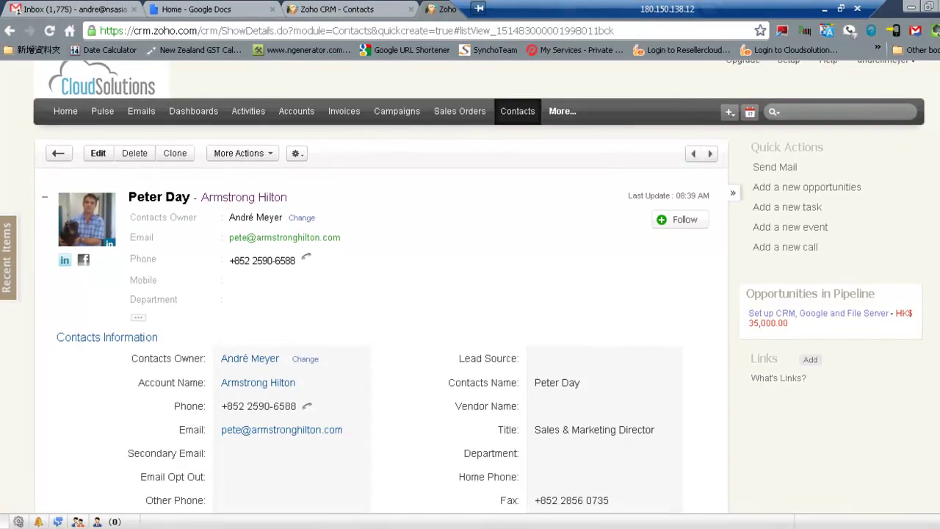
{"action": "scroll", "coordinate": [370, 301], "scroll_direction": "down", "scroll_amount": 10}
{"action": "scroll", "coordinate": [382, 301], "scroll_direction": "down", "scroll_amount": 5}
{"action": "scroll", "coordinate": [382, 301], "scroll_direction": "down", "scroll_amount": 5}
{"action": "scroll", "coordinate": [524, 409], "scroll_direction": "down", "scroll_amount": 4}
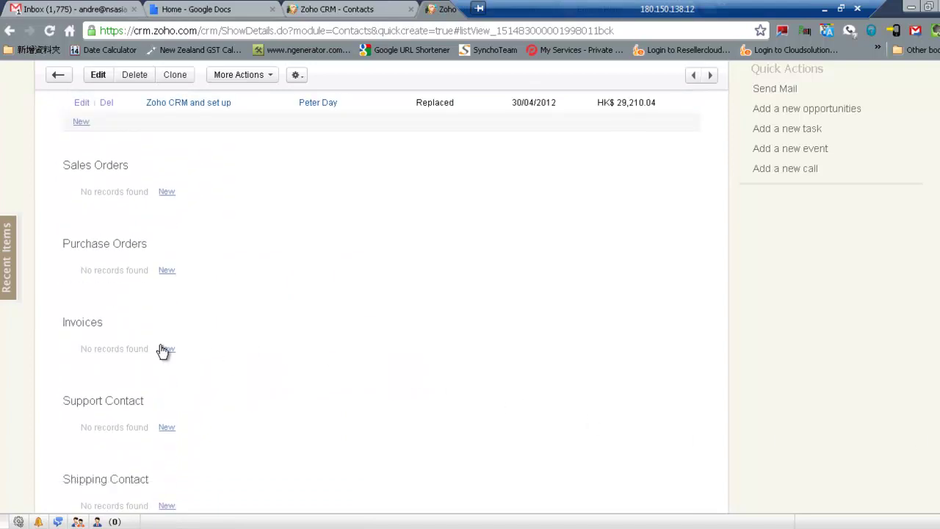
{"action": "left_click", "coordinate": [165, 349]}
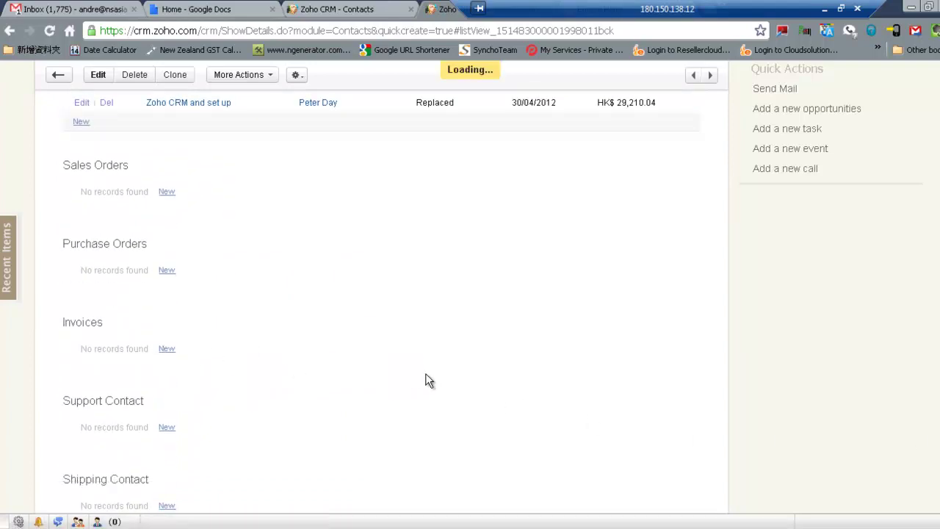
Enter purchase order 'signed order' and subject INVOICENO on the new invoice.
{"action": "left_click", "coordinate": [353, 309]}
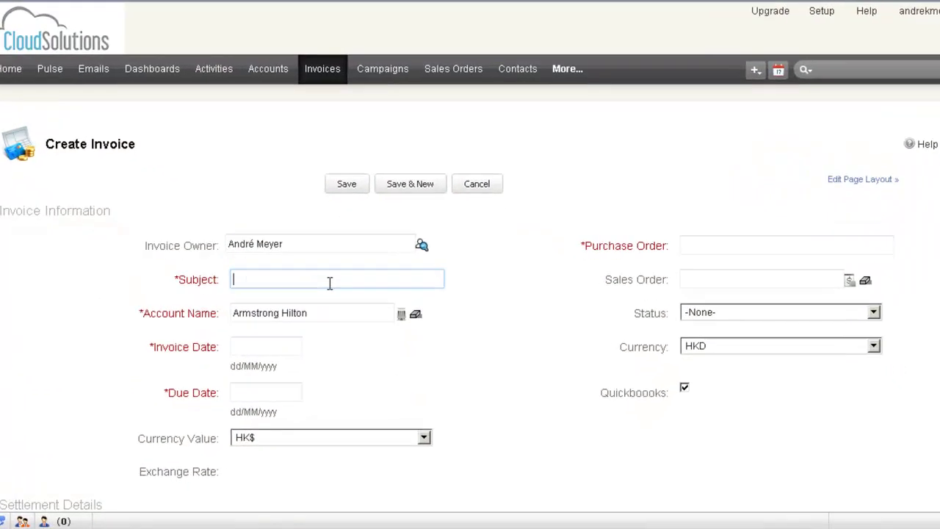
{"action": "left_click", "coordinate": [680, 278]}
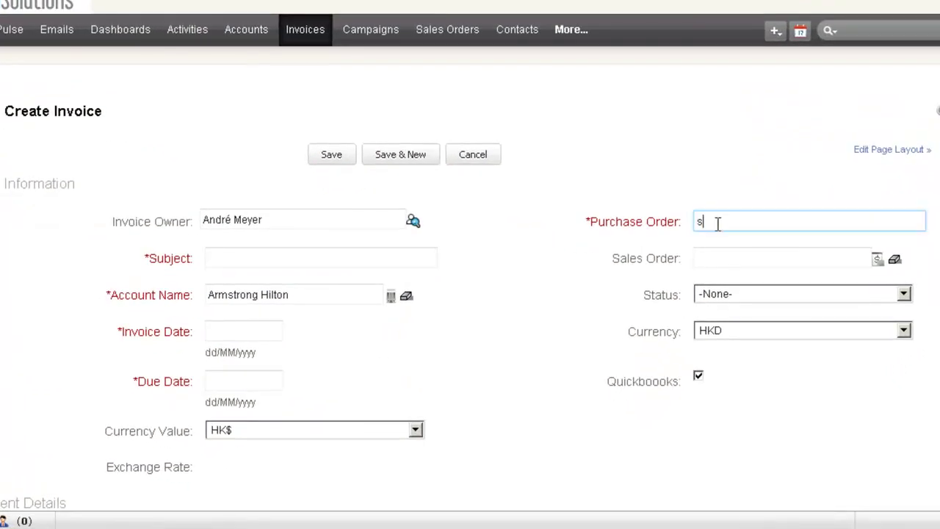
{"action": "type", "text": "igned order"}
{"action": "left_click", "coordinate": [334, 251]}
{"action": "type", "text": "INVOICENO"}
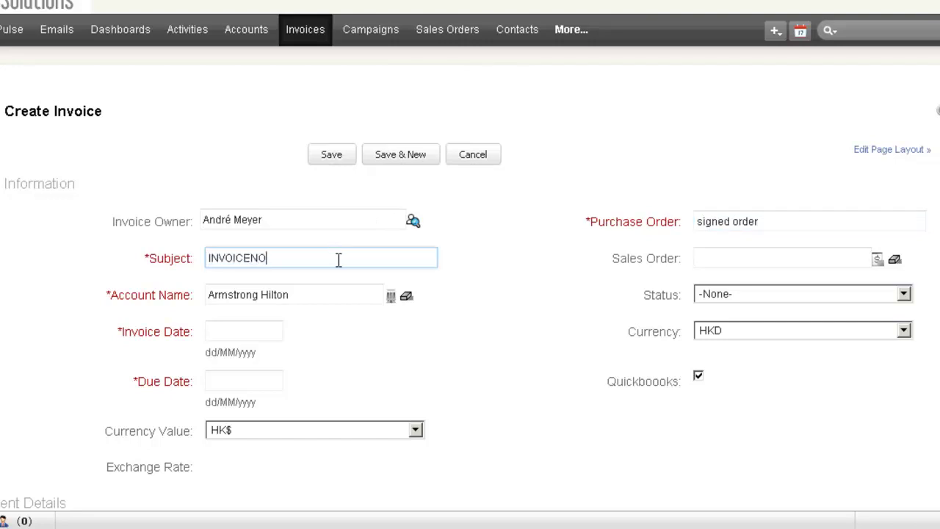
Set status Delivered, invoice date 26/04/2012 and due date 27/04/2012.
{"action": "left_click", "coordinate": [735, 295]}
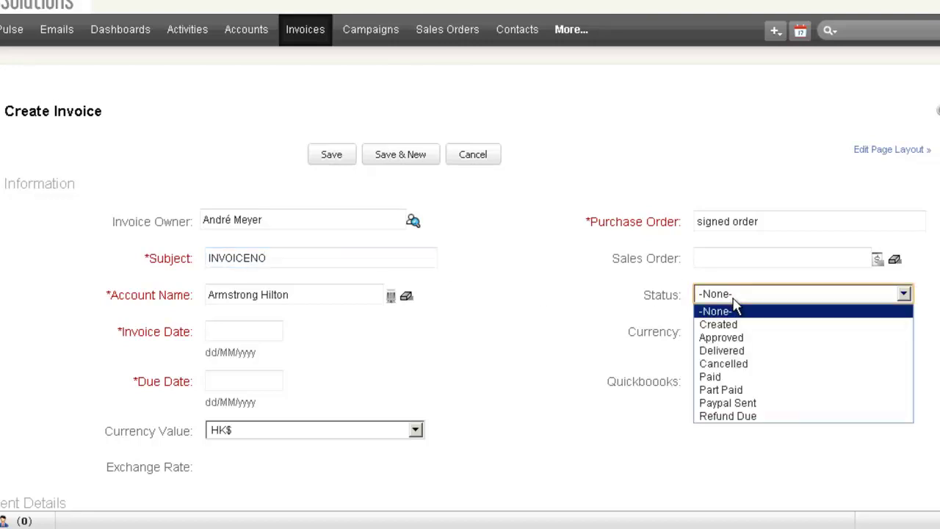
{"action": "left_click", "coordinate": [744, 351]}
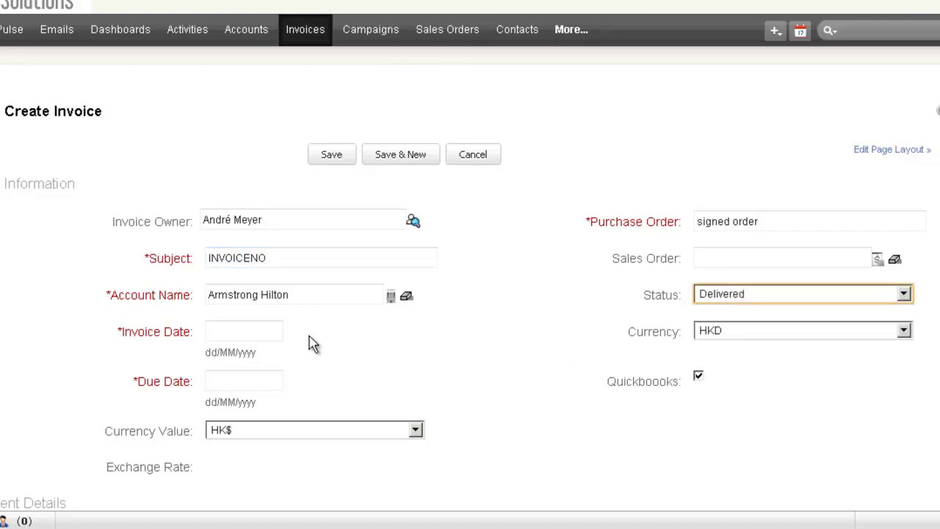
{"action": "left_click", "coordinate": [274, 331]}
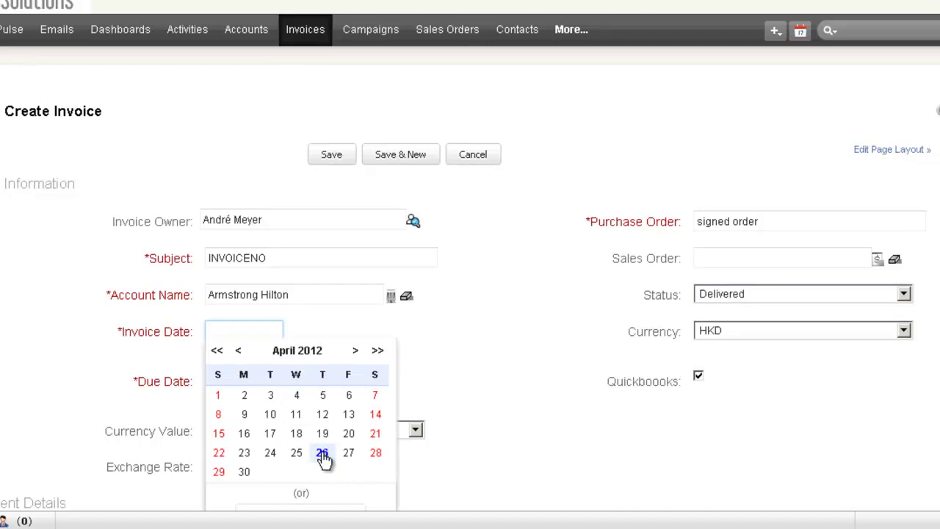
{"action": "left_click", "coordinate": [322, 452]}
{"action": "left_click", "coordinate": [247, 381]}
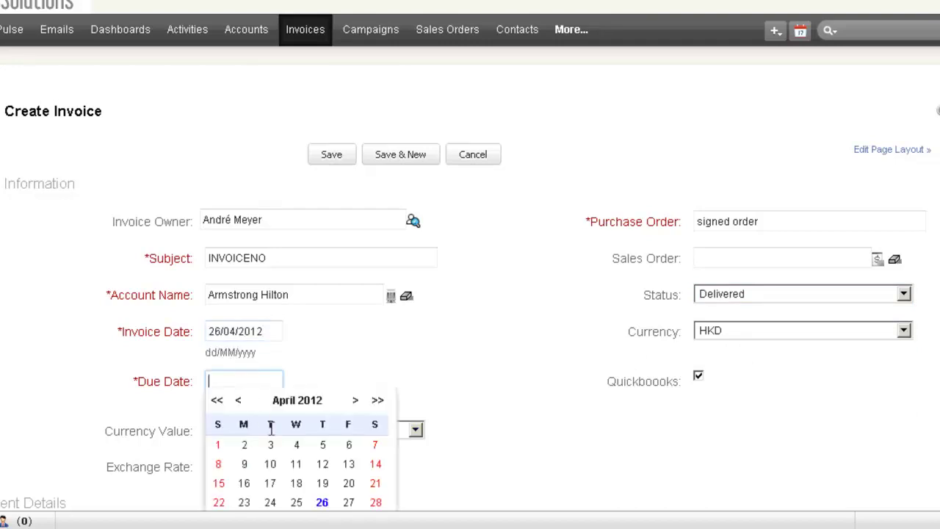
{"action": "left_click", "coordinate": [350, 503]}
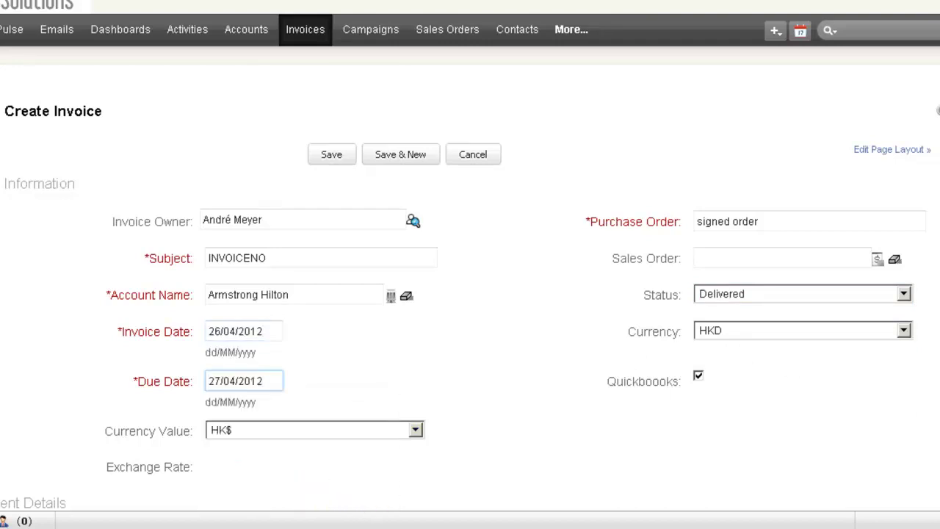
Copy the billing address into the shipping address.
{"action": "scroll", "coordinate": [470, 265], "scroll_direction": "down", "scroll_amount": 5}
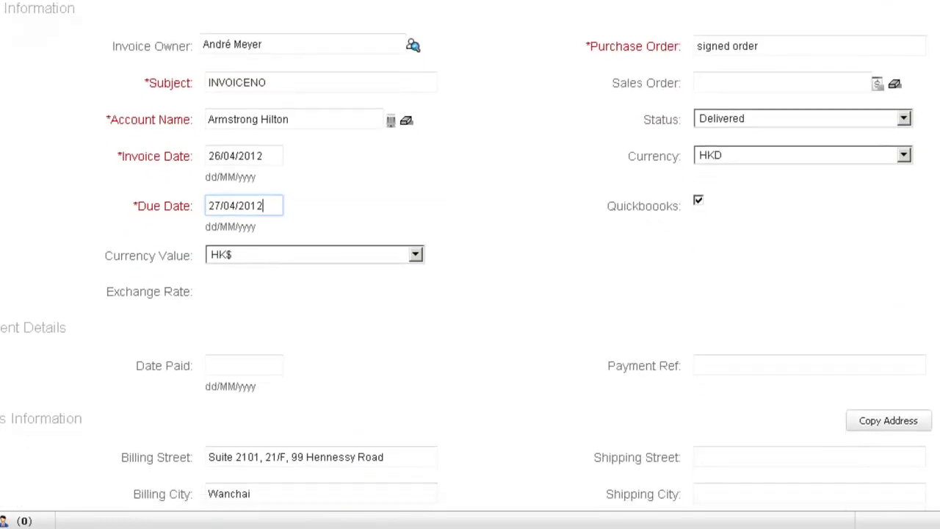
{"action": "scroll", "coordinate": [470, 264], "scroll_direction": "down", "scroll_amount": 3}
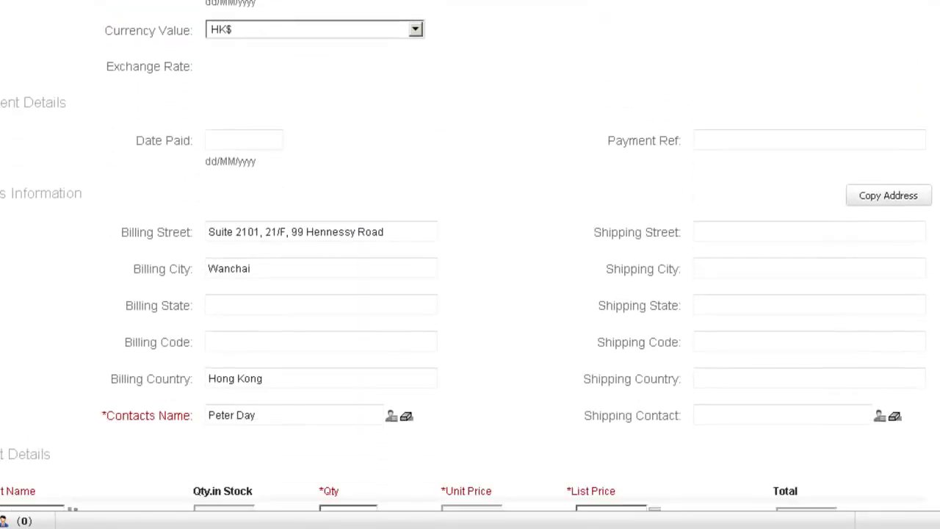
{"action": "left_click", "coordinate": [904, 203]}
{"action": "left_click", "coordinate": [903, 215]}
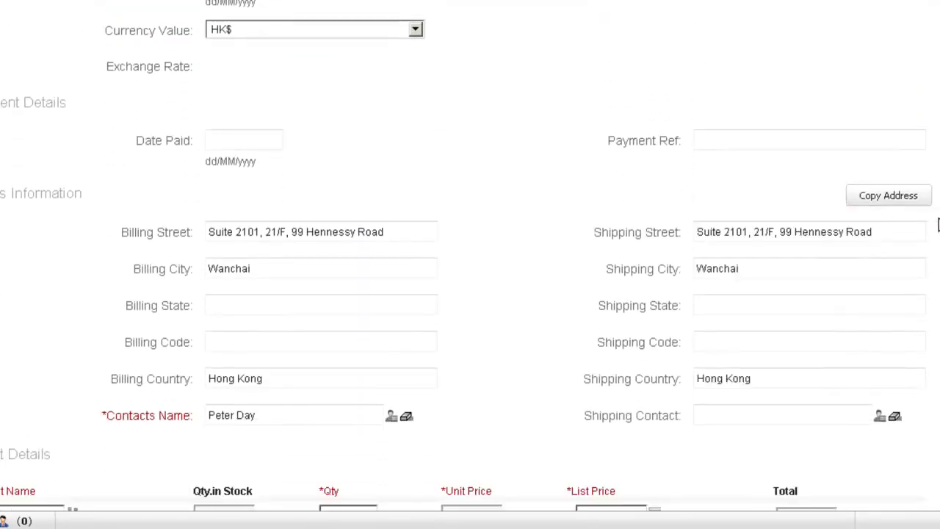
Search products for 'google apps' and add Google Apps for Business as the line item.
{"action": "scroll", "coordinate": [608, 392], "scroll_direction": "down", "scroll_amount": 2}
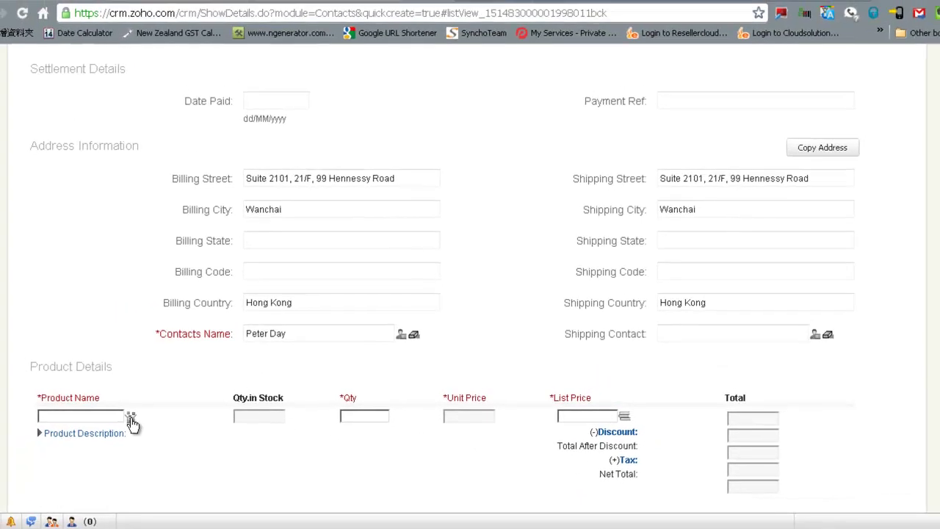
{"action": "left_click", "coordinate": [72, 397]}
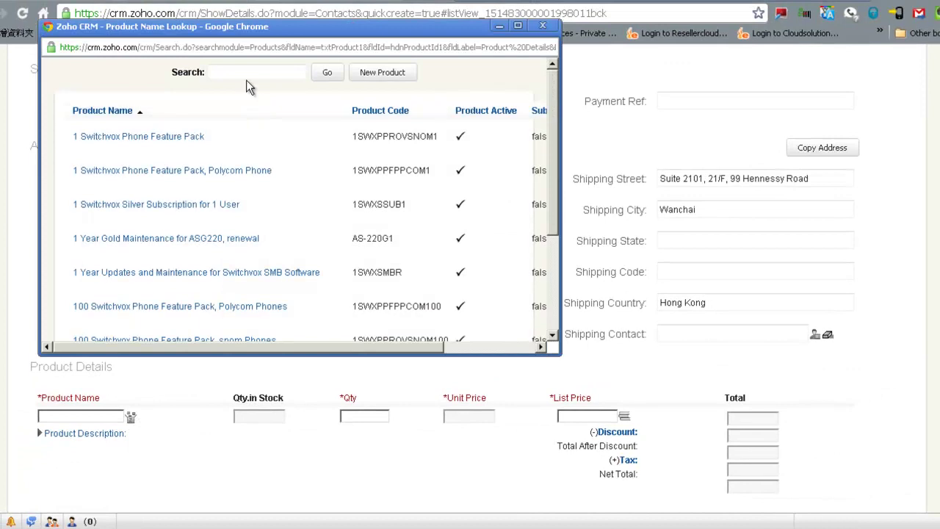
{"action": "left_click", "coordinate": [244, 72]}
{"action": "type", "text": "google apps"}
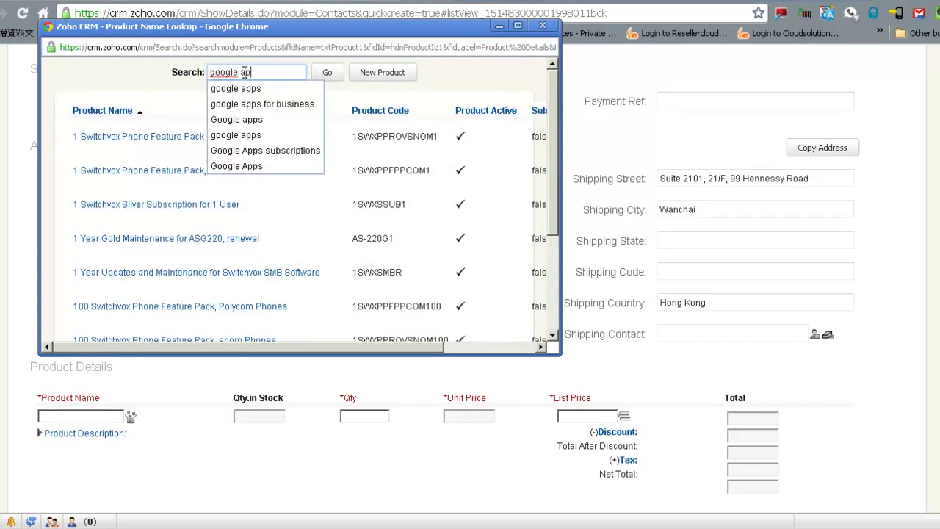
{"action": "key", "text": "Return"}
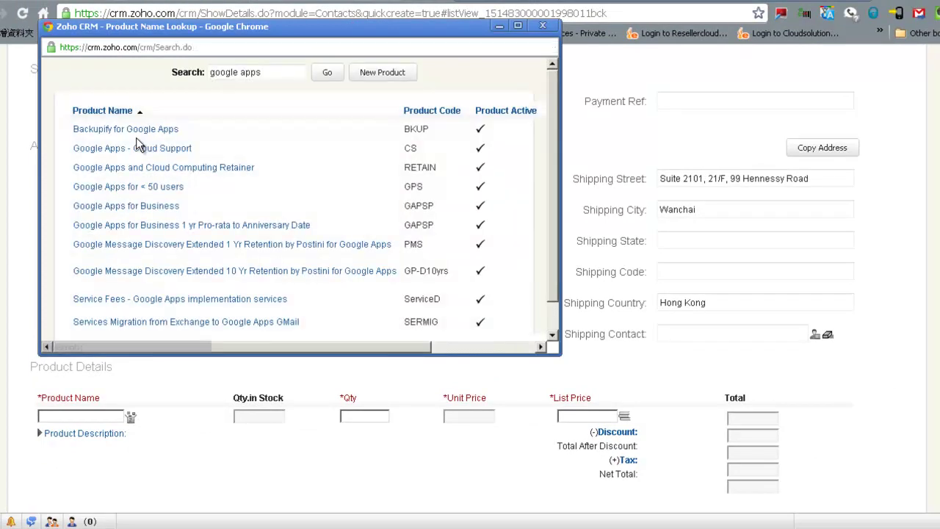
{"action": "left_click", "coordinate": [129, 208]}
Enter quantity 3 and list price 390, giving a total of 1170.
{"action": "left_click", "coordinate": [370, 419]}
{"action": "type", "text": "3"}
{"action": "key", "text": "Tab"}
{"action": "left_click", "coordinate": [576, 418]}
{"action": "type", "text": "390"}
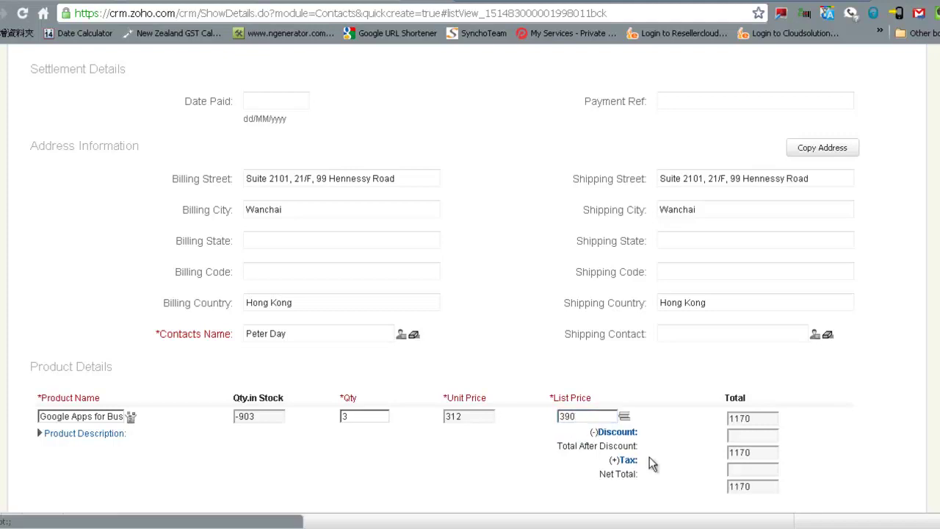
{"action": "scroll", "coordinate": [575, 352], "scroll_direction": "down", "scroll_amount": 3}
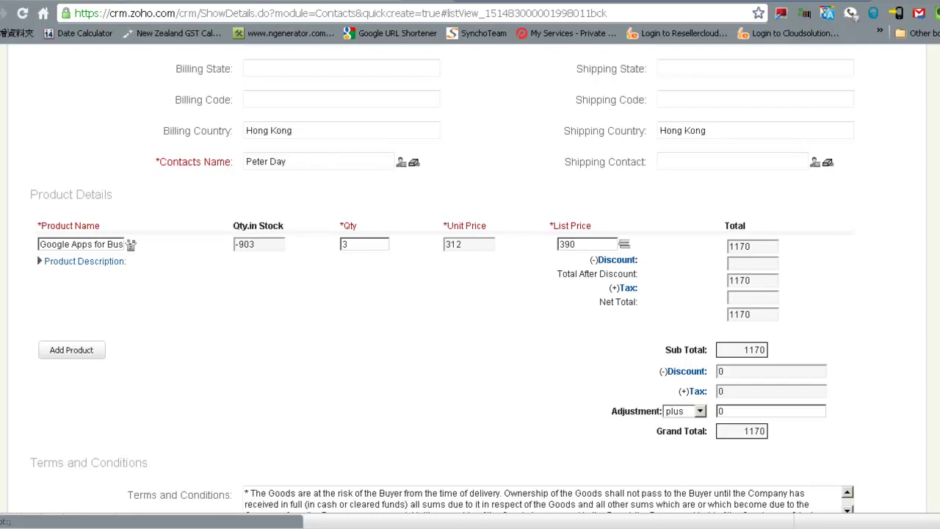
{"action": "scroll", "coordinate": [562, 402], "scroll_direction": "down", "scroll_amount": 5}
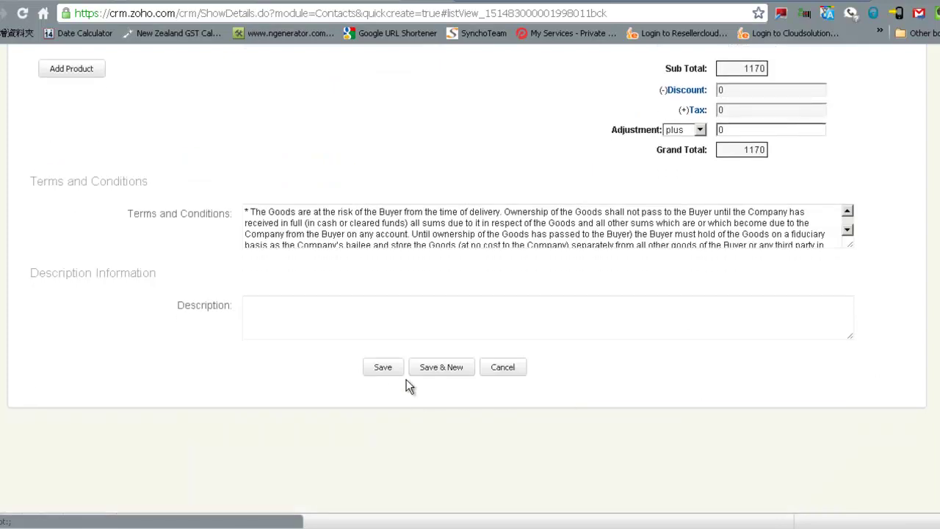
Save the invoice despite the stock warning and reopen INVOICENO from the Invoices list.
{"action": "left_click", "coordinate": [389, 371]}
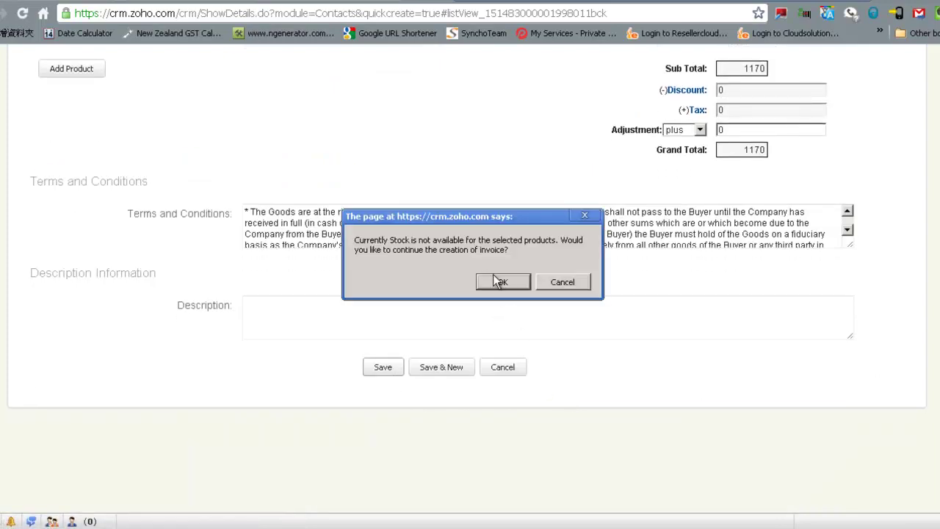
{"action": "left_click", "coordinate": [499, 282]}
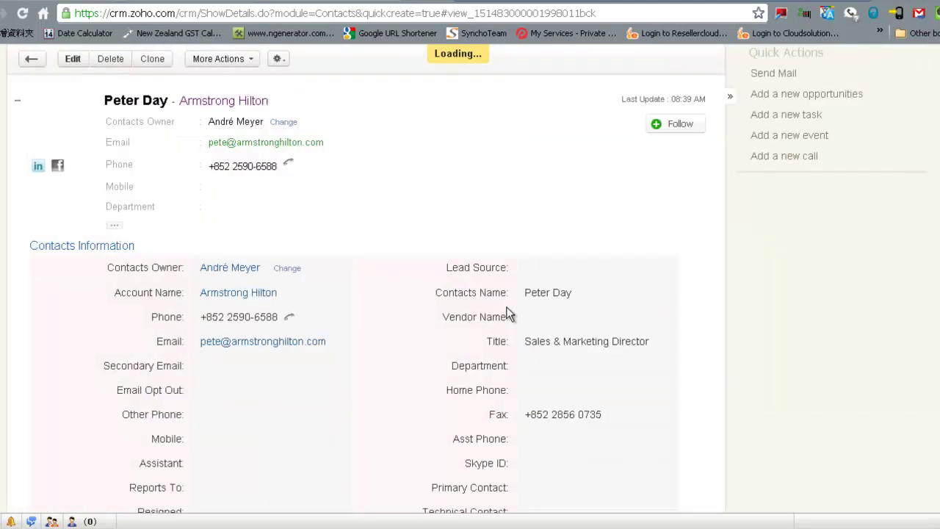
{"action": "scroll", "coordinate": [506, 306], "scroll_direction": "down", "scroll_amount": 15}
{"action": "scroll", "coordinate": [508, 314], "scroll_direction": "down", "scroll_amount": 3}
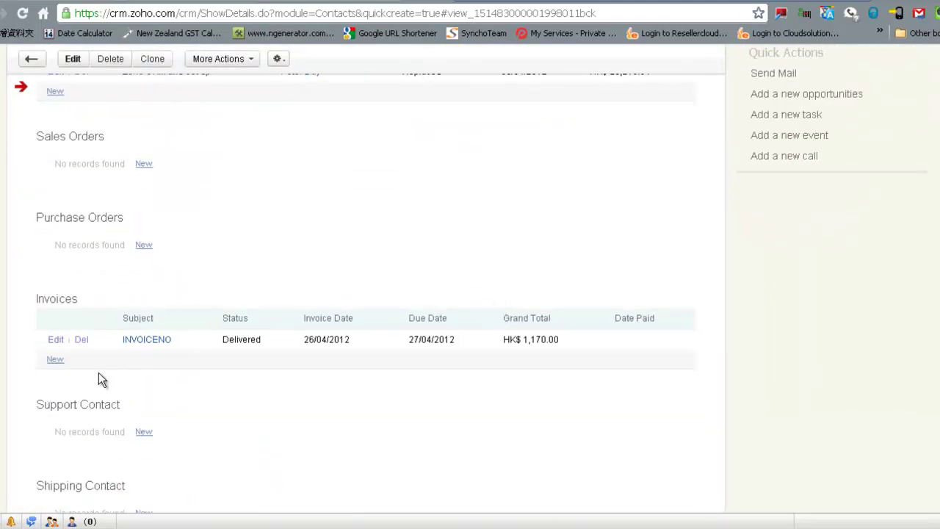
{"action": "left_click", "coordinate": [163, 341]}
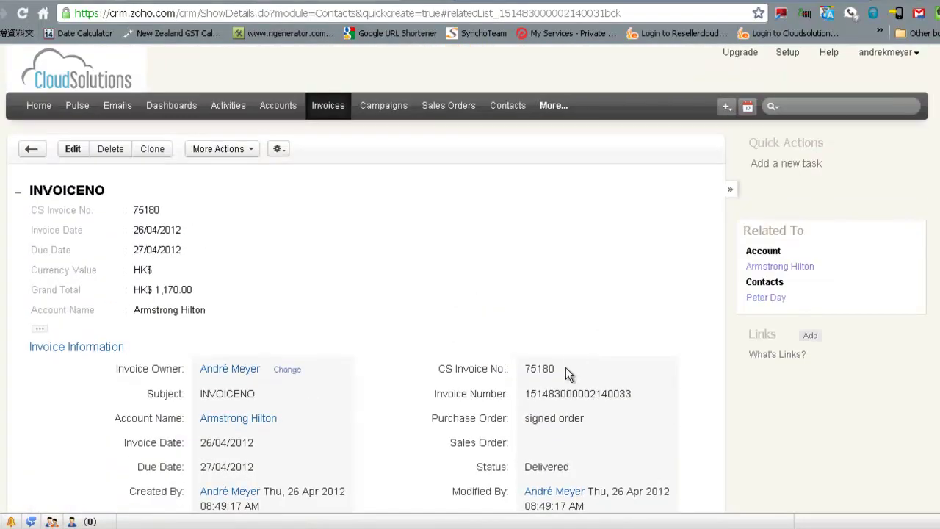
Replace the subject INVOICENO with the CS invoice number 75180 and save.
{"action": "left_click_drag", "start_coordinate": [565, 367], "coordinate": [523, 368]}
{"action": "key", "text": "ctrl+c"}
{"action": "left_click", "coordinate": [340, 389]}
{"action": "left_click_drag", "start_coordinate": [294, 394], "coordinate": [95, 392]}
{"action": "key", "text": "ctrl+v"}
{"action": "left_click", "coordinate": [315, 395]}
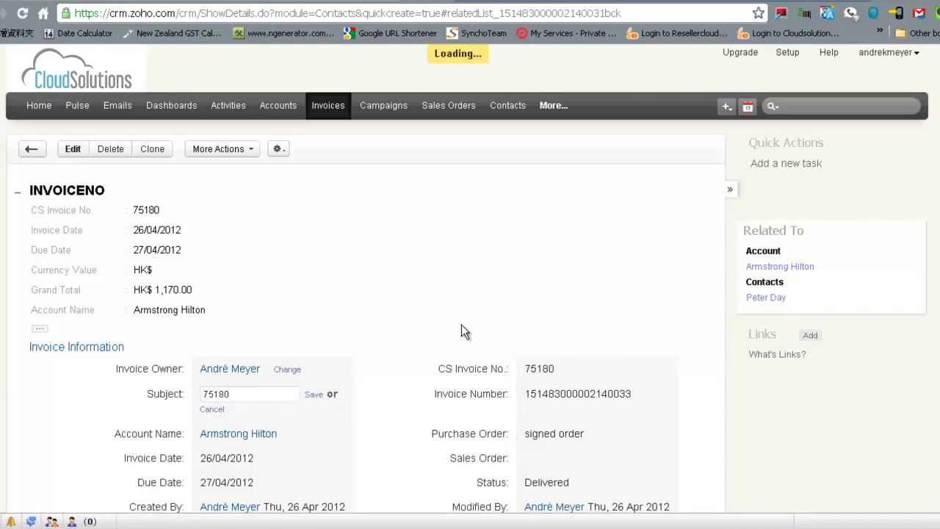
Run Update Selected for the Zoho CRM - Quick Books Integration in Web Connector.
{"action": "left_click", "coordinate": [535, 517]}
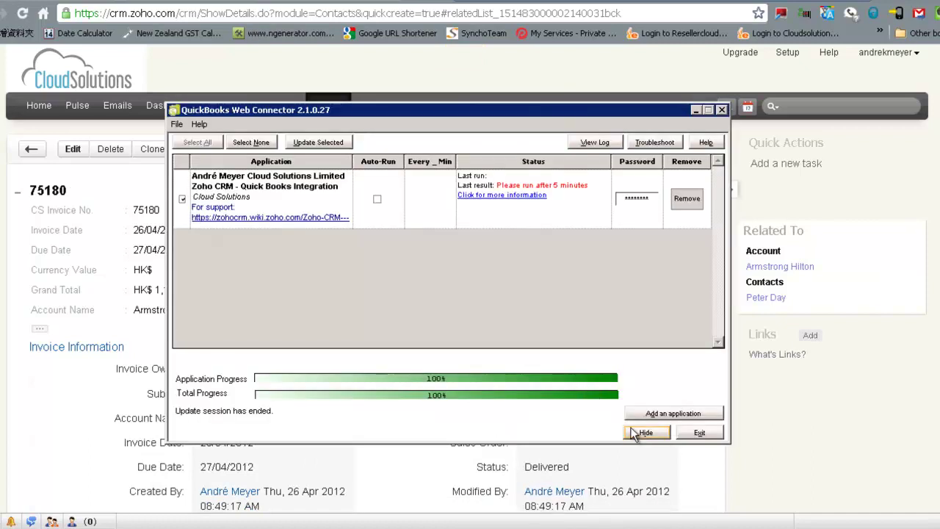
{"action": "left_click", "coordinate": [320, 143]}
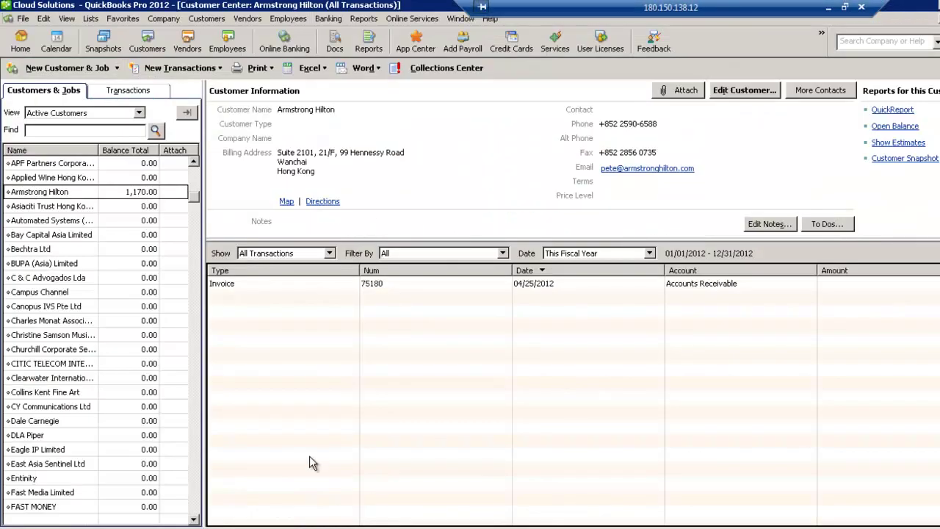
{"action": "left_click", "coordinate": [71, 192]}
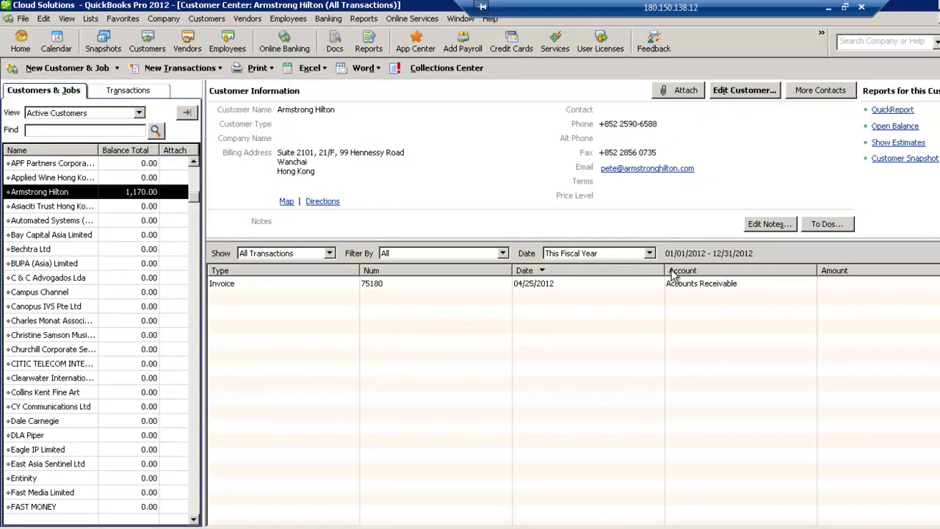
{"action": "left_click", "coordinate": [389, 289]}
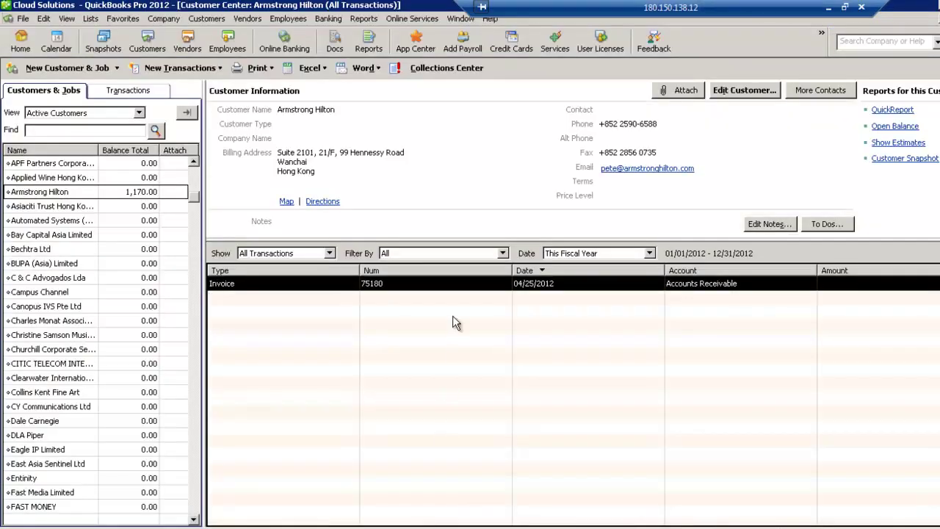
Open the synced invoice in QuickBooks to confirm 3 Google Apps for Business at 390, totalling 1,170.00.
{"action": "double_click", "coordinate": [444, 285]}
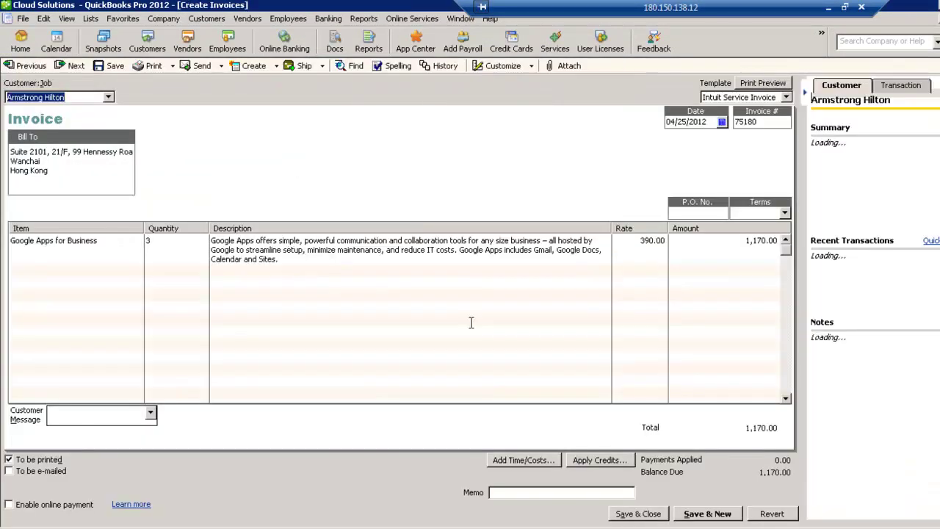